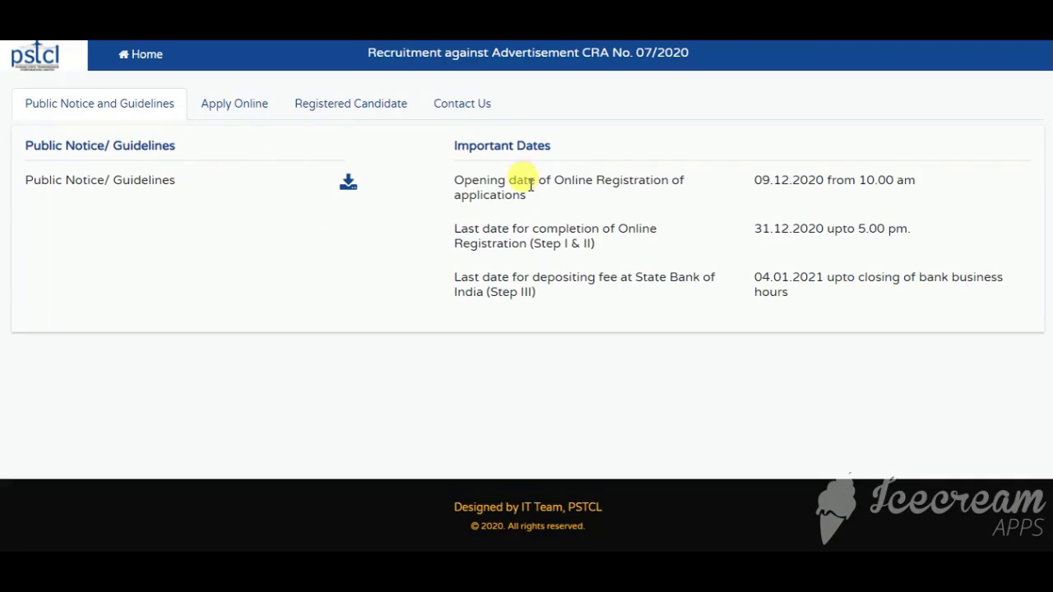
Step: Open the new registration for the post of Assistant Lineman (ALM) and read through the instructions to candidates
click(254, 118)
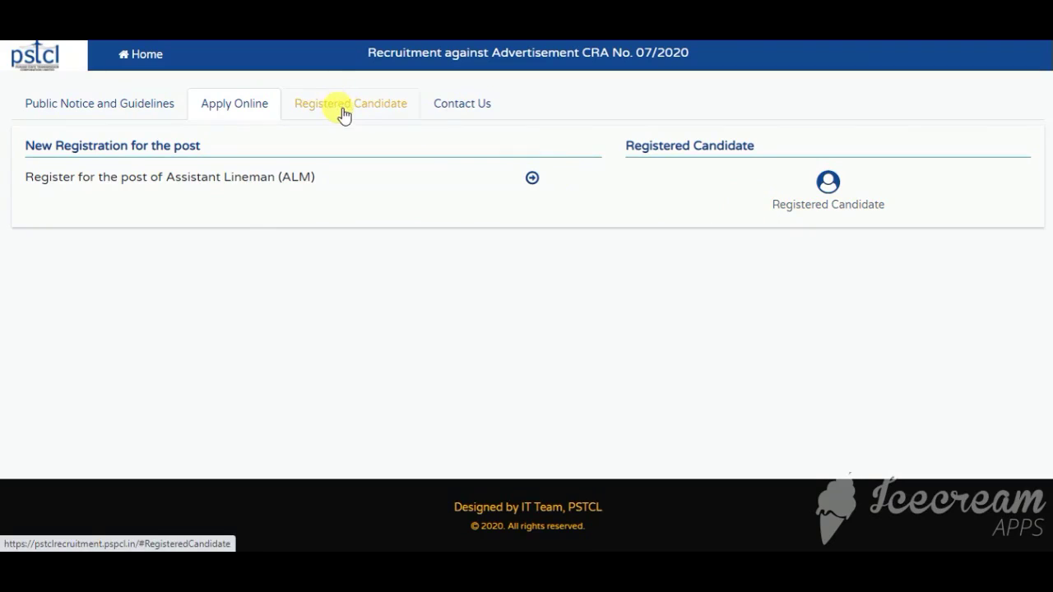
click(532, 179)
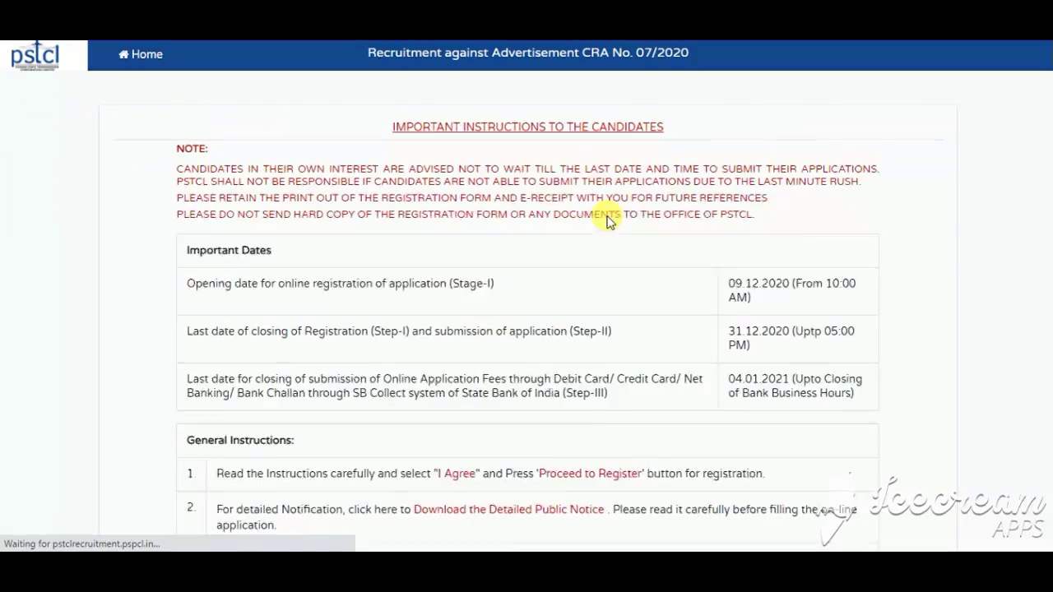
scroll(708, 279, down, 4)
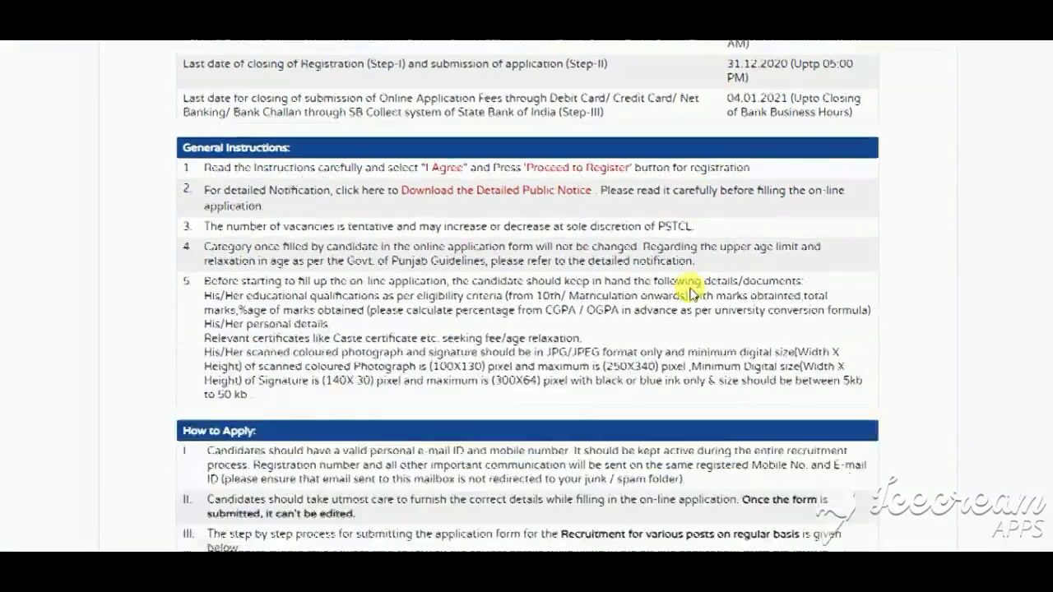
scroll(343, 176, down, 3)
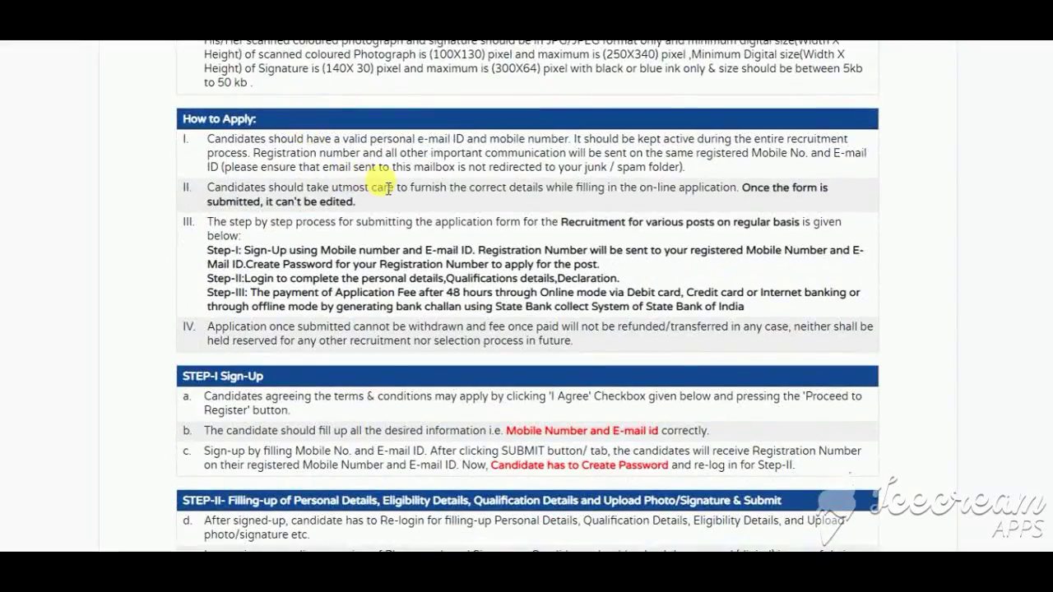
scroll(388, 189, down, 2)
scroll(451, 236, down, 3)
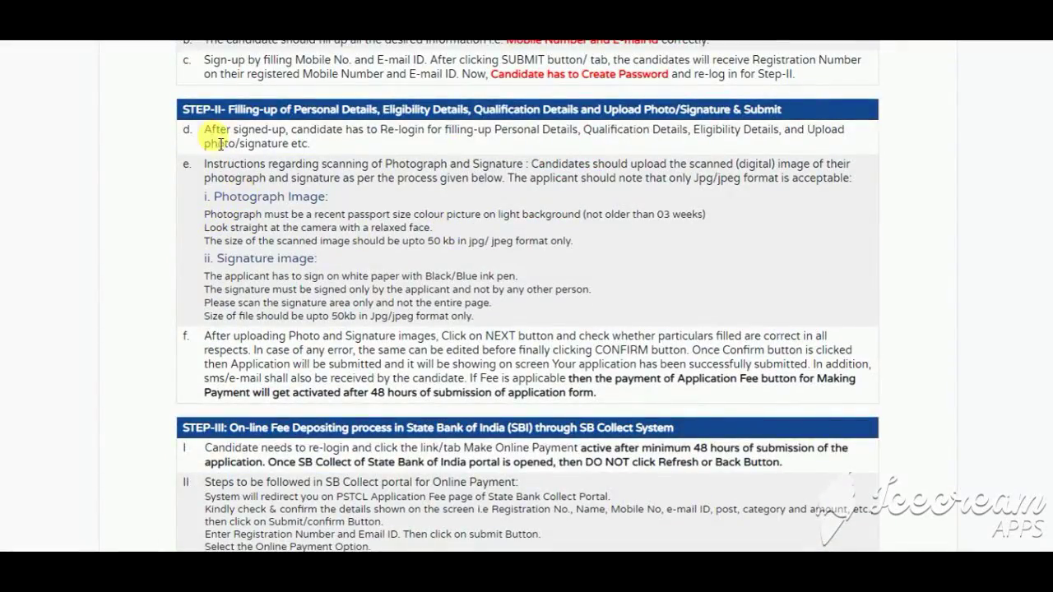
scroll(352, 189, down, 2)
scroll(435, 209, down, 3)
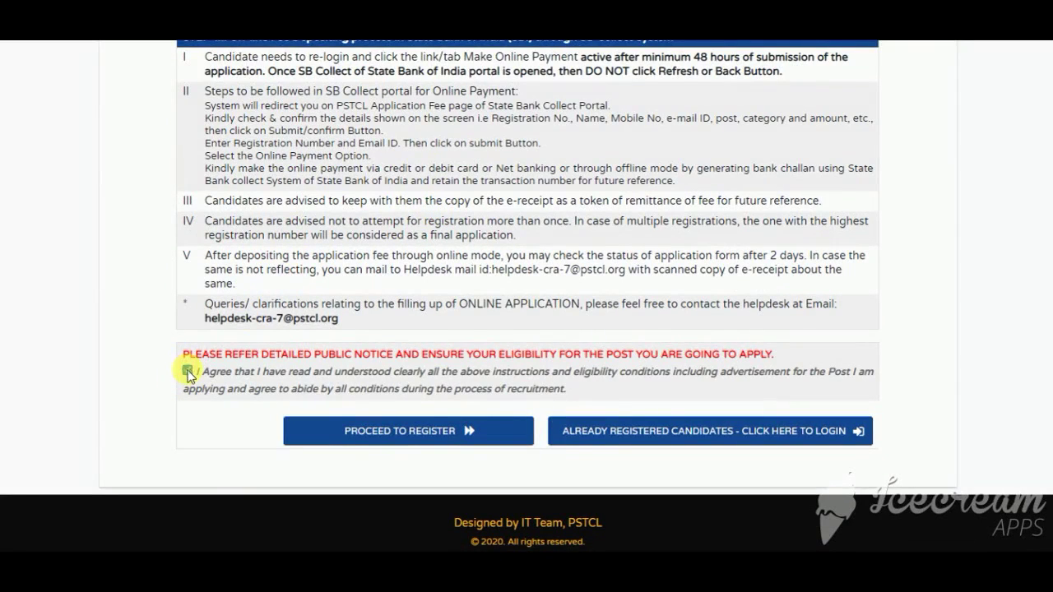
Step: Agree to the instructions and eligibility conditions and proceed to the registration form
click(188, 371)
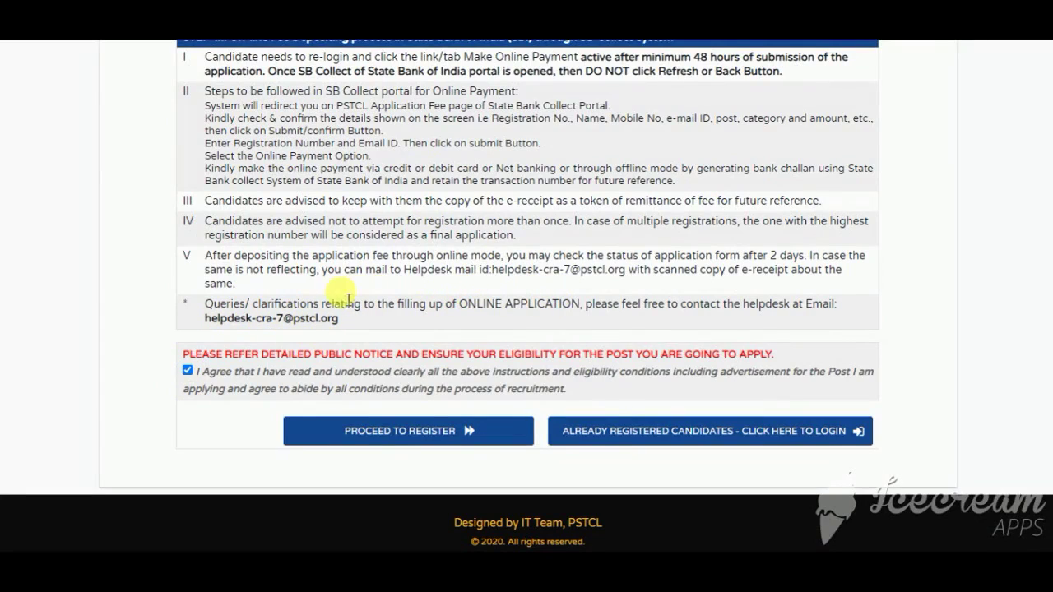
click(411, 439)
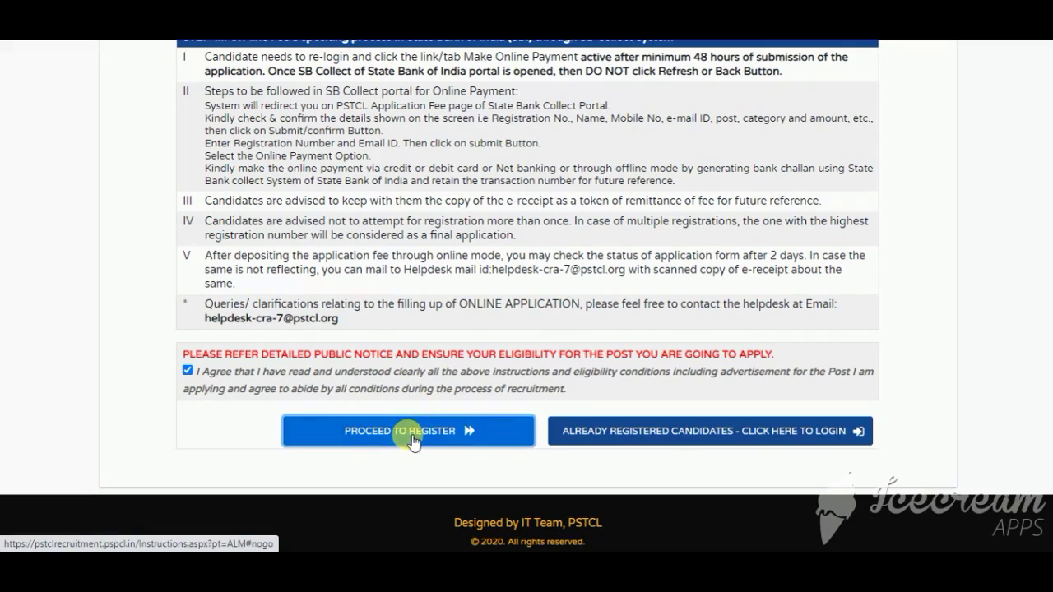
scroll(557, 367, up, 1)
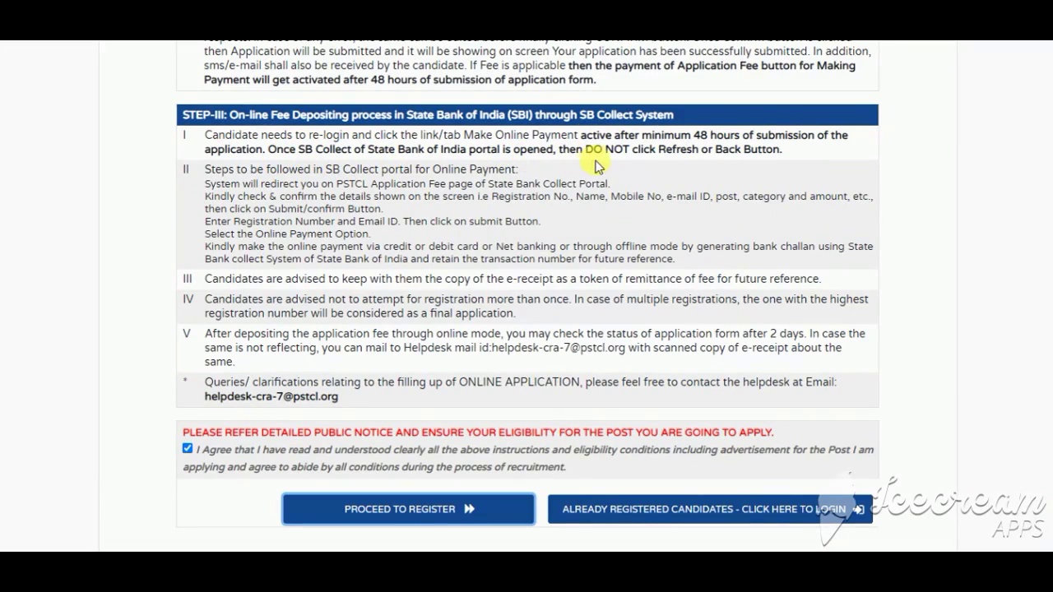
scroll(545, 263, down, 1)
click(411, 407)
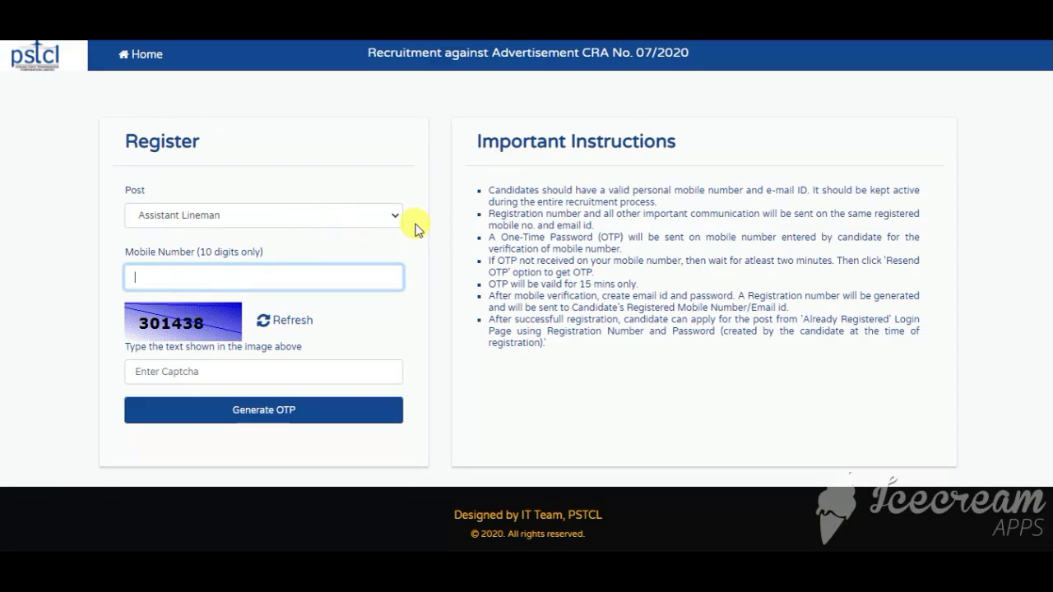
Step: Select Assistant Lineman as the post, fill in the mobile number and captcha, and generate the OTP
click(321, 223)
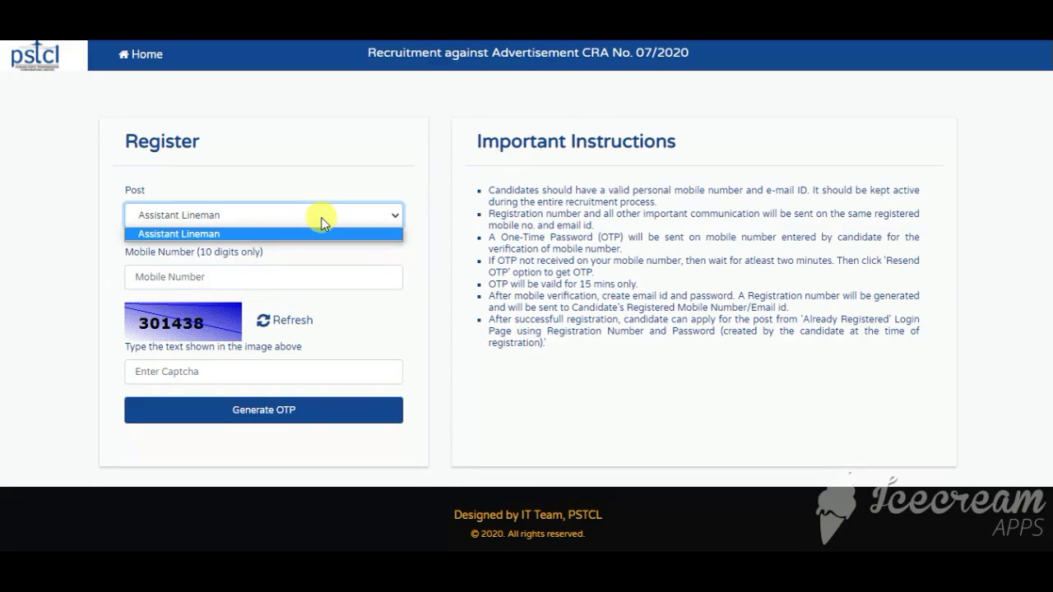
click(322, 232)
click(302, 281)
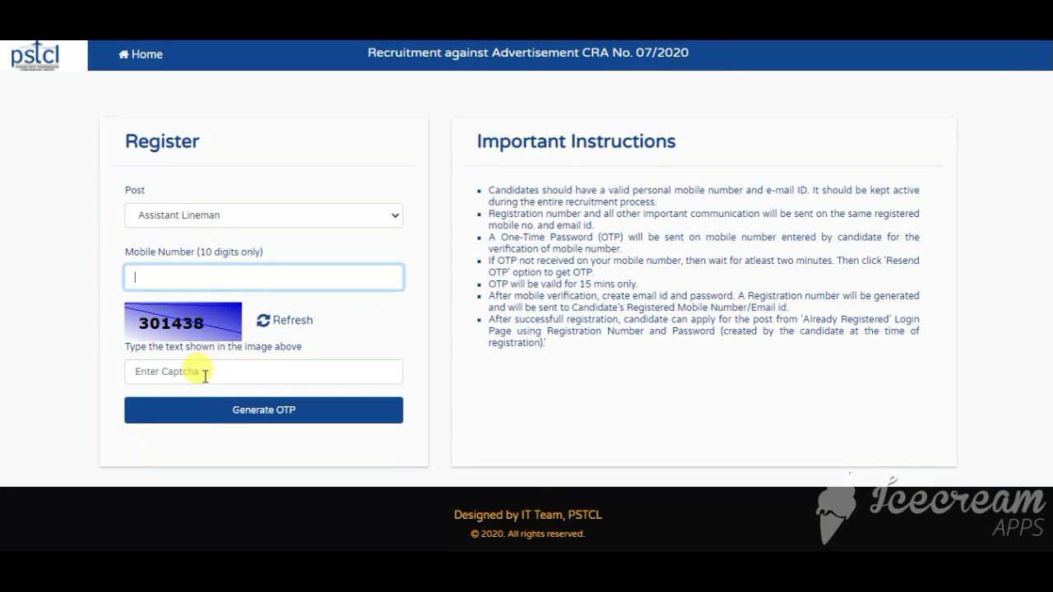
click(189, 415)
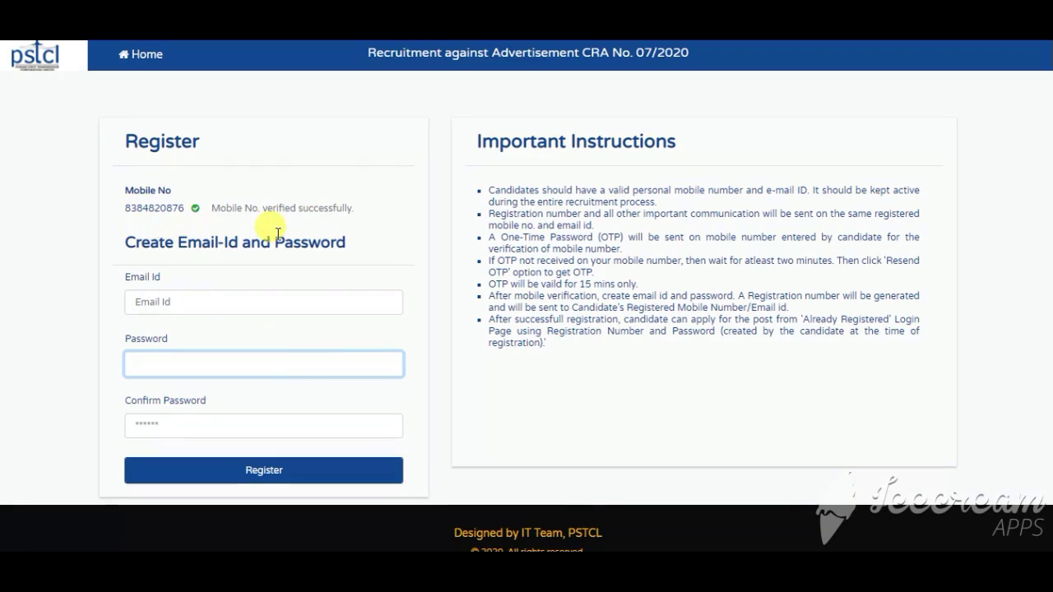
Step: Fill in the candidate's e-mail, create and confirm the account password, and register
scroll(278, 239, down, 1)
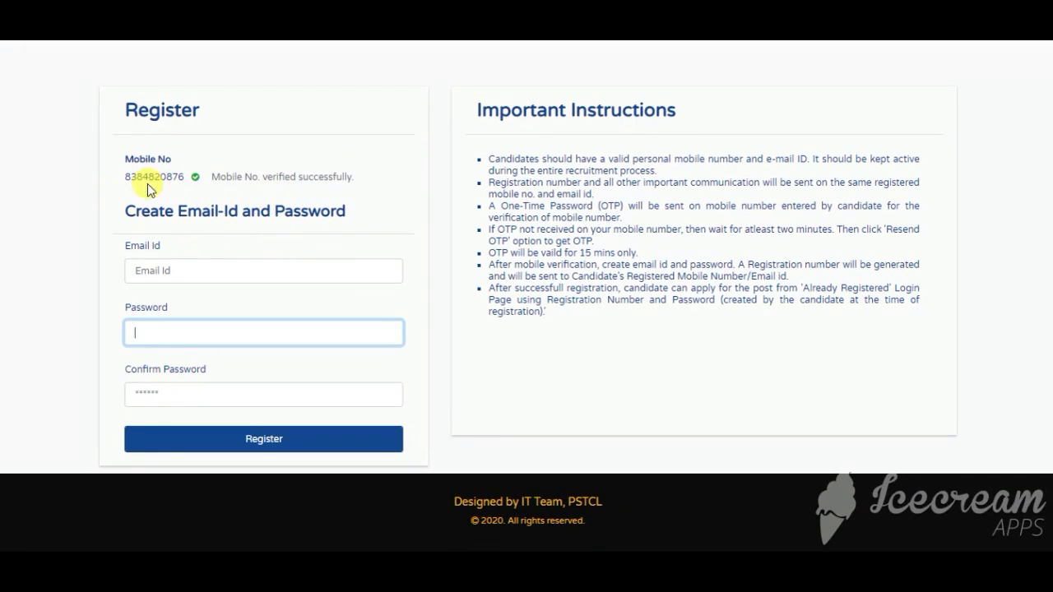
click(195, 277)
click(189, 331)
click(183, 392)
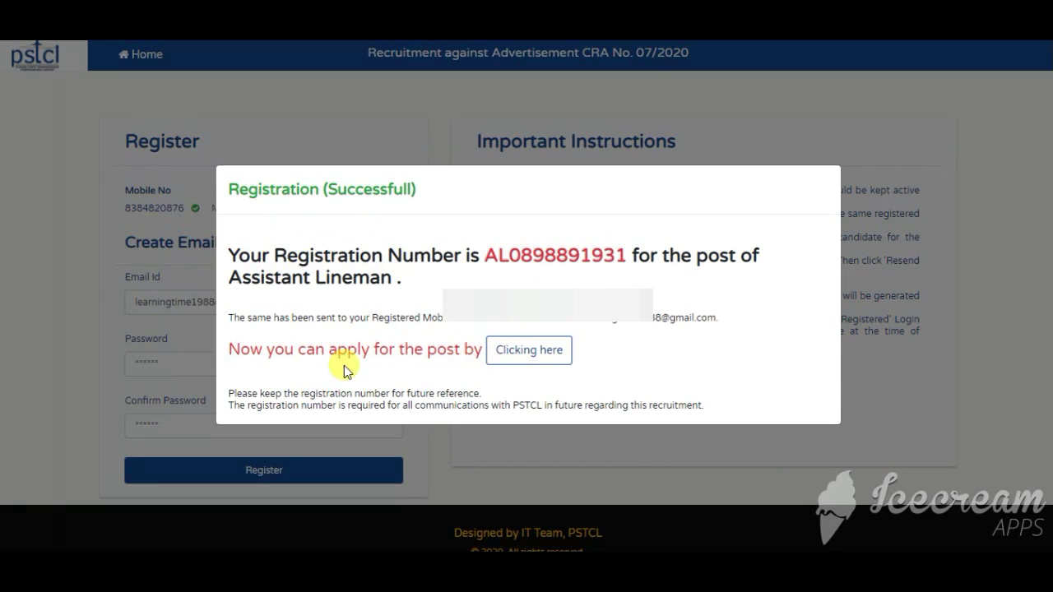
Step: Continue to the registered candidate login and sign in with the registration number and account password
click(528, 361)
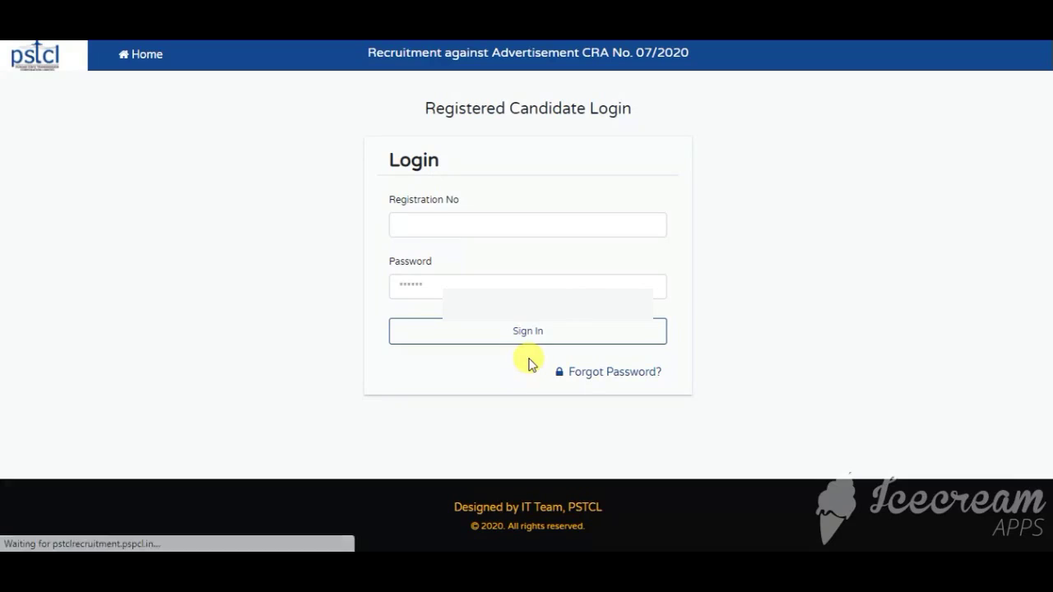
click(454, 218)
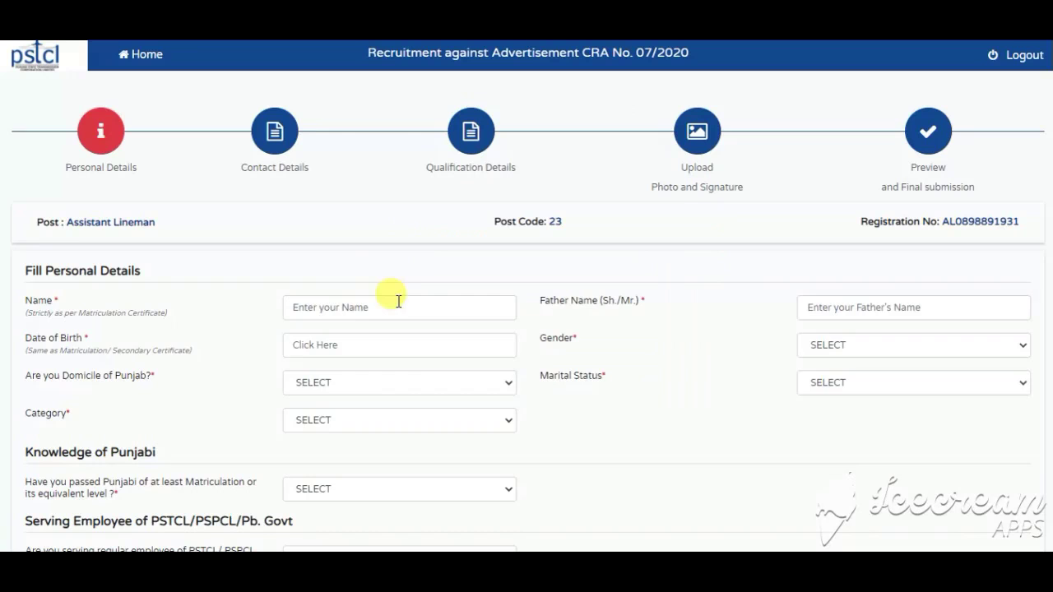
Step: In the personal details, set the Punjab domicile to YES and the category to GENERAL
scroll(141, 271, down, 2)
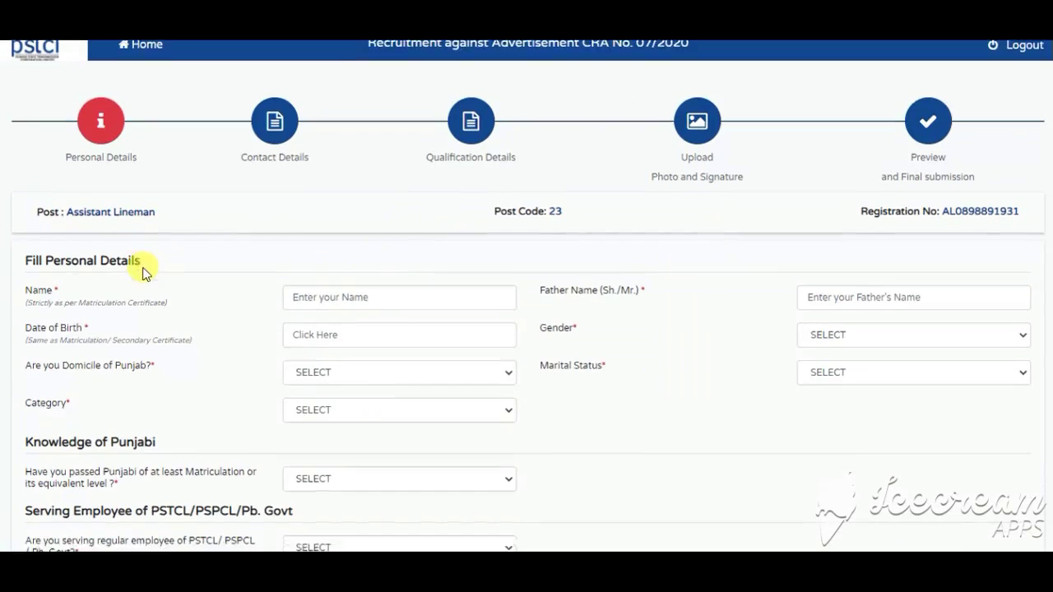
scroll(315, 235, up, 2)
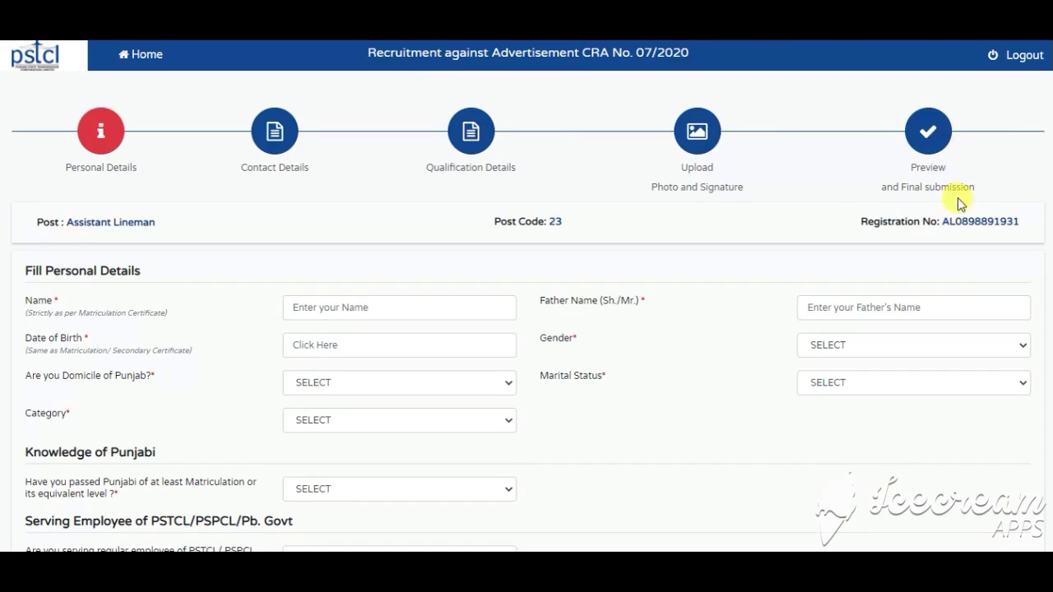
scroll(823, 206, down, 2)
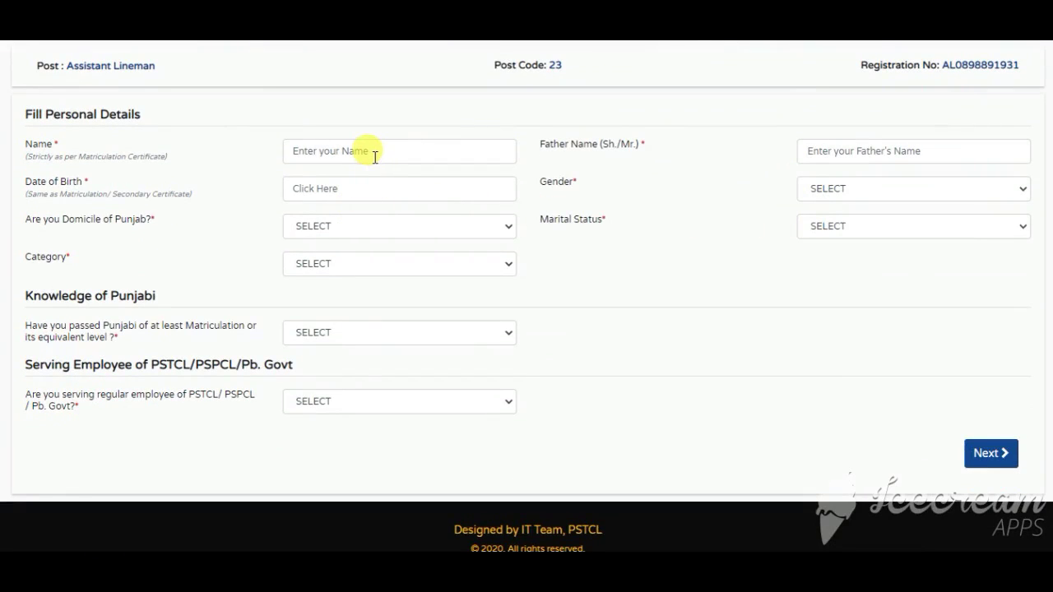
click(356, 242)
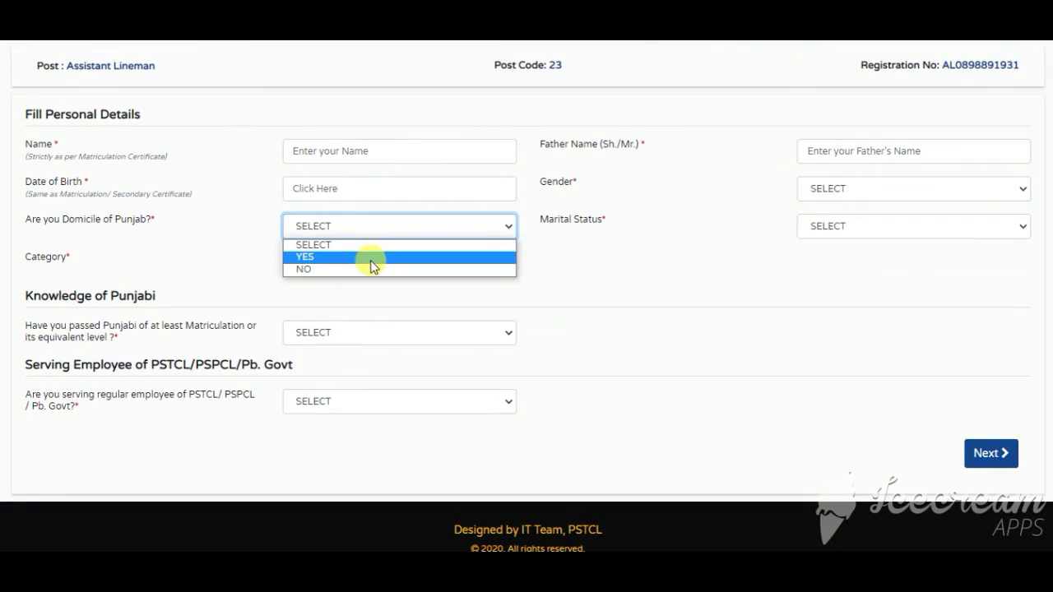
click(370, 258)
click(340, 268)
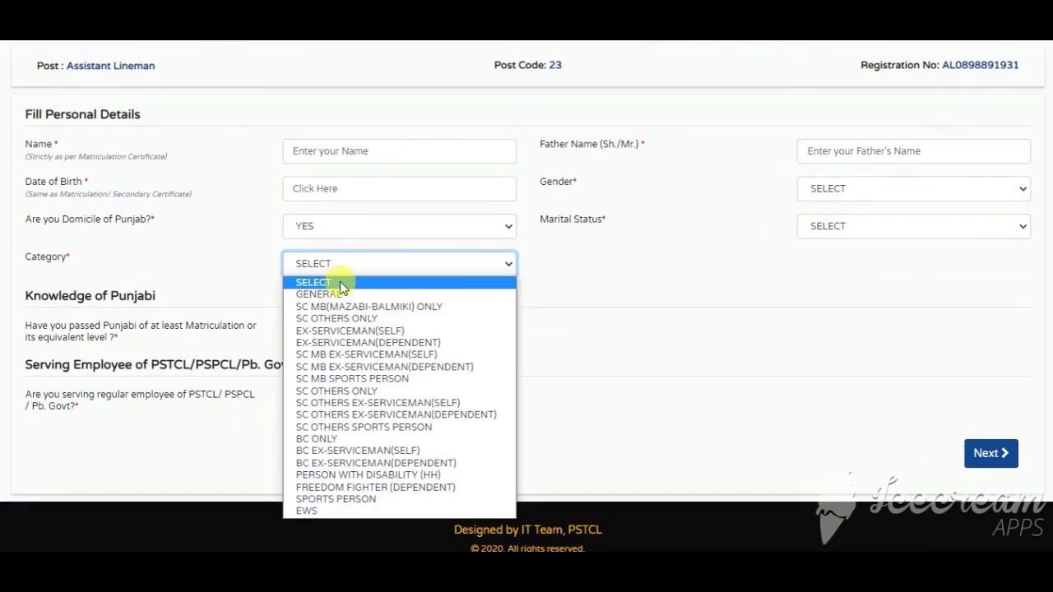
click(338, 296)
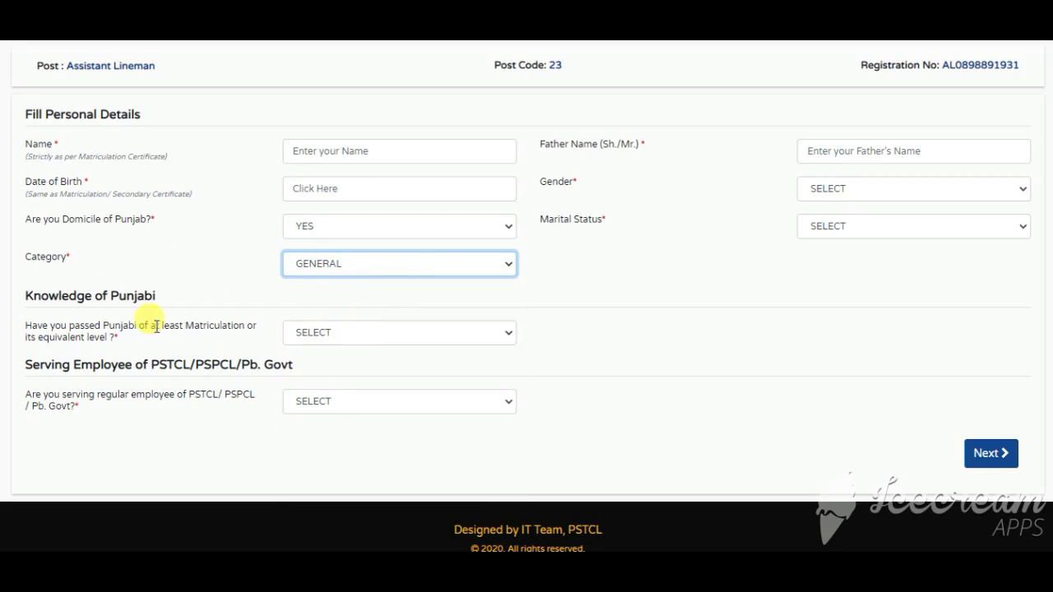
Step: Answer YES to having passed Punjabi at Matriculation level and YES to being a serving regular employee
scroll(346, 297, down, 1)
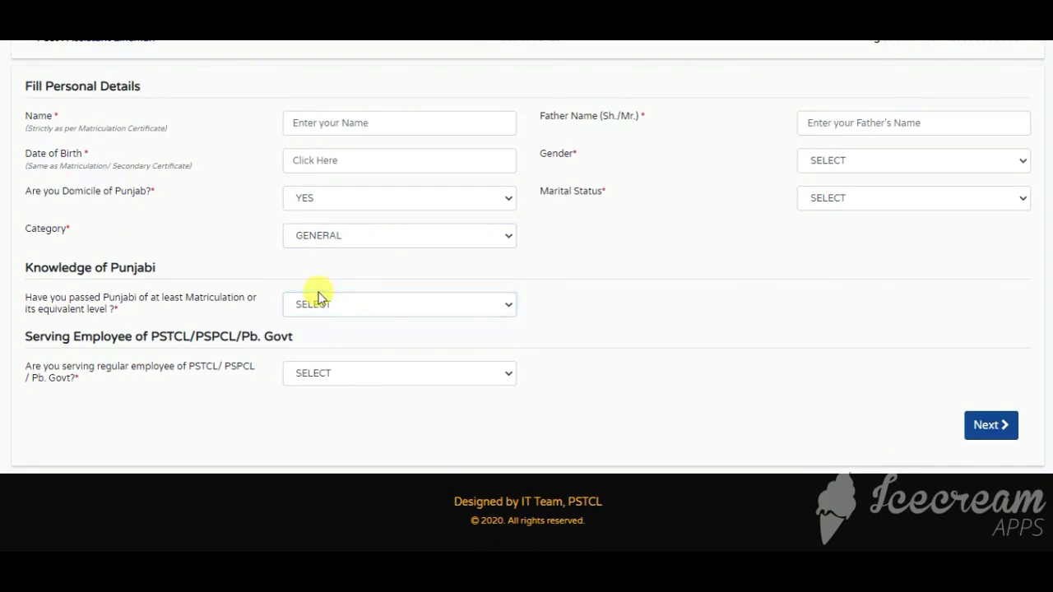
click(316, 302)
click(329, 335)
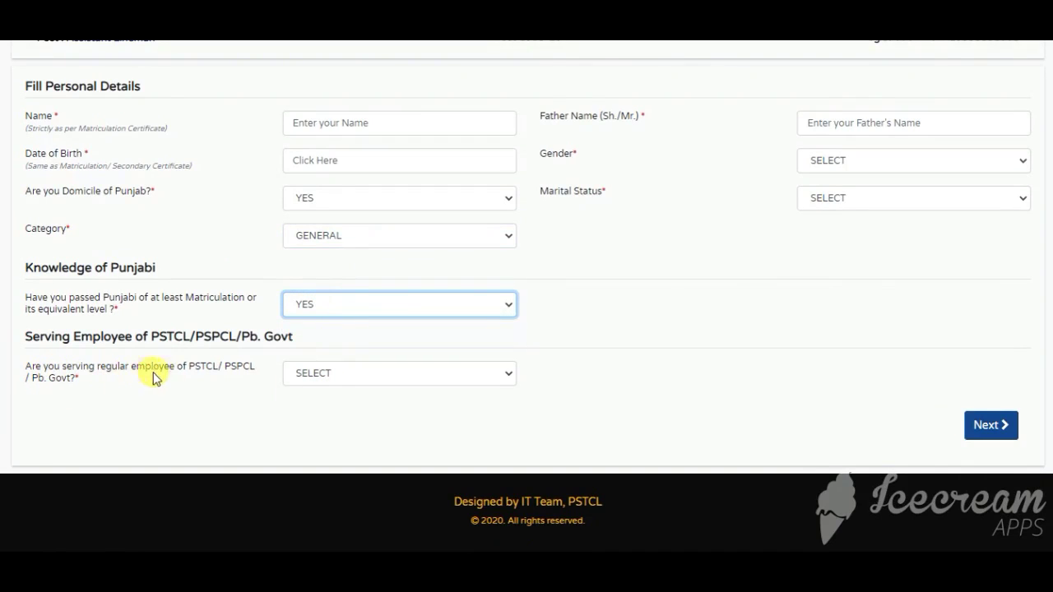
click(449, 374)
click(376, 405)
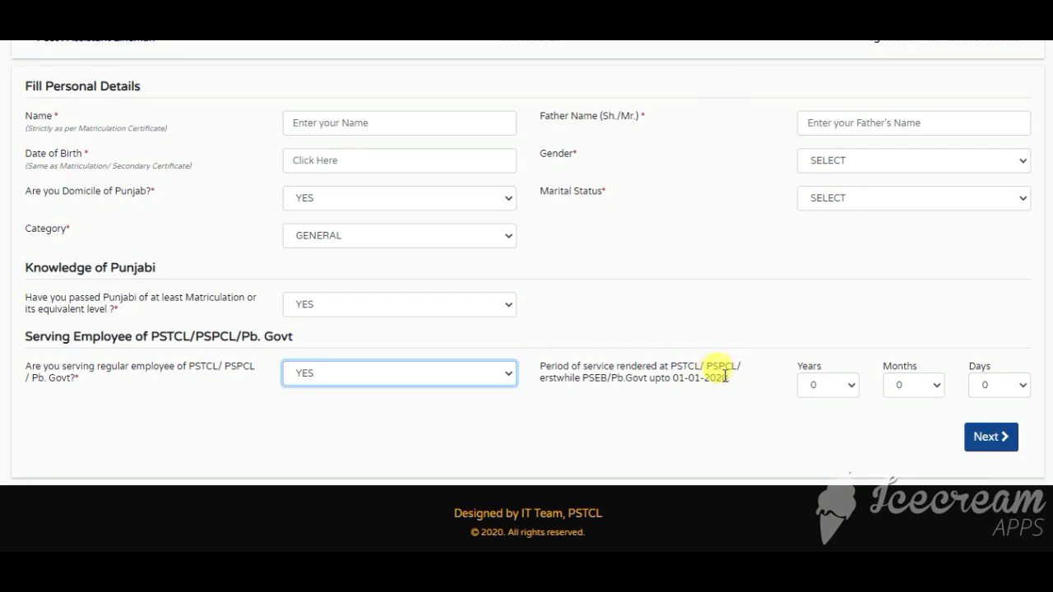
click(847, 387)
click(733, 426)
Step: Check the father's name and gender fields and set the marital status to MARRIED
scroll(609, 416, up, 1)
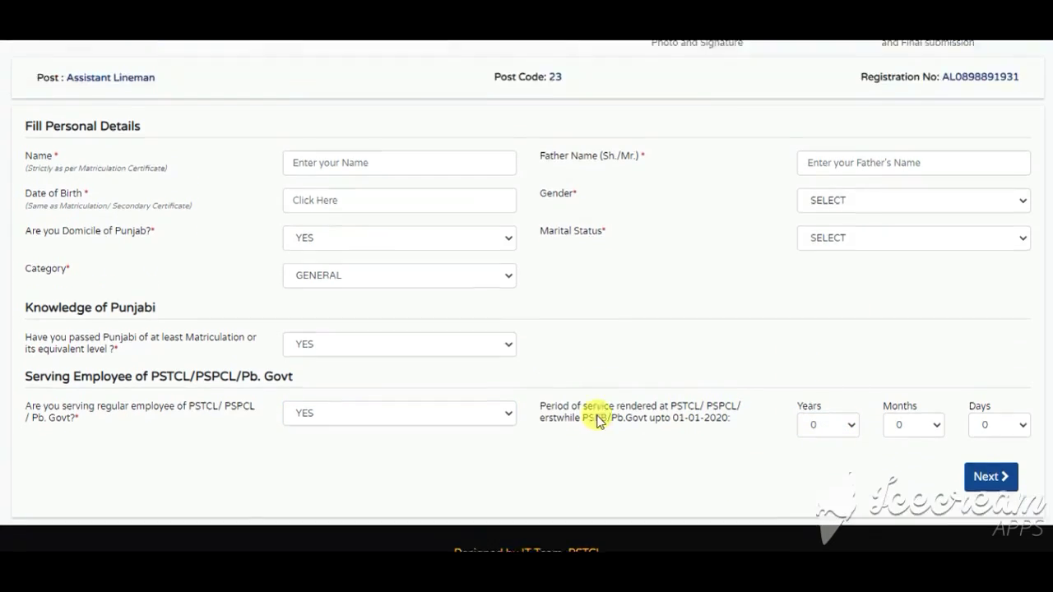
scroll(529, 404, up, 2)
scroll(529, 407, down, 3)
scroll(690, 352, up, 3)
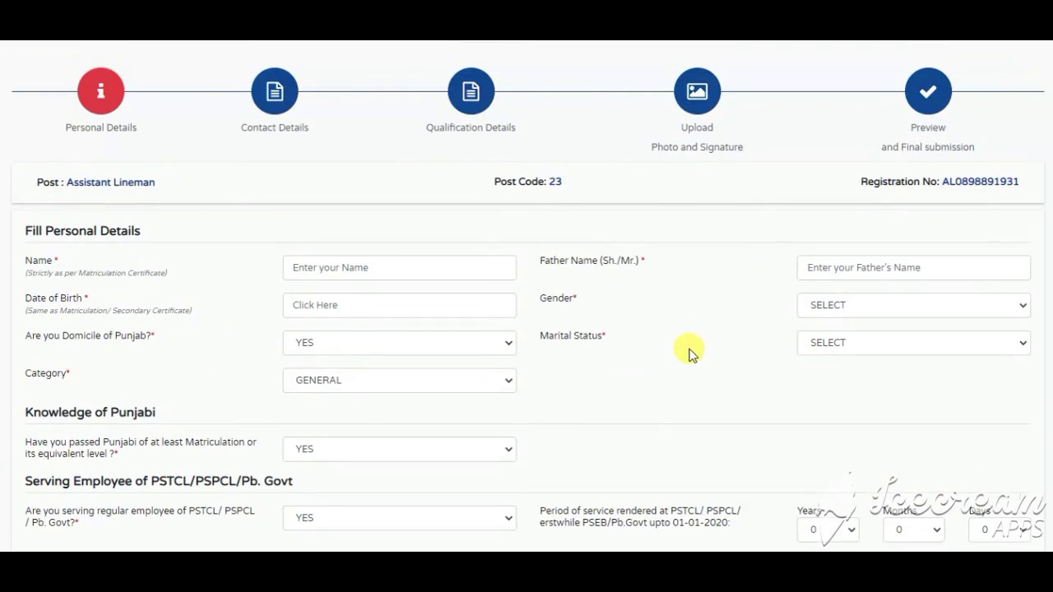
click(931, 275)
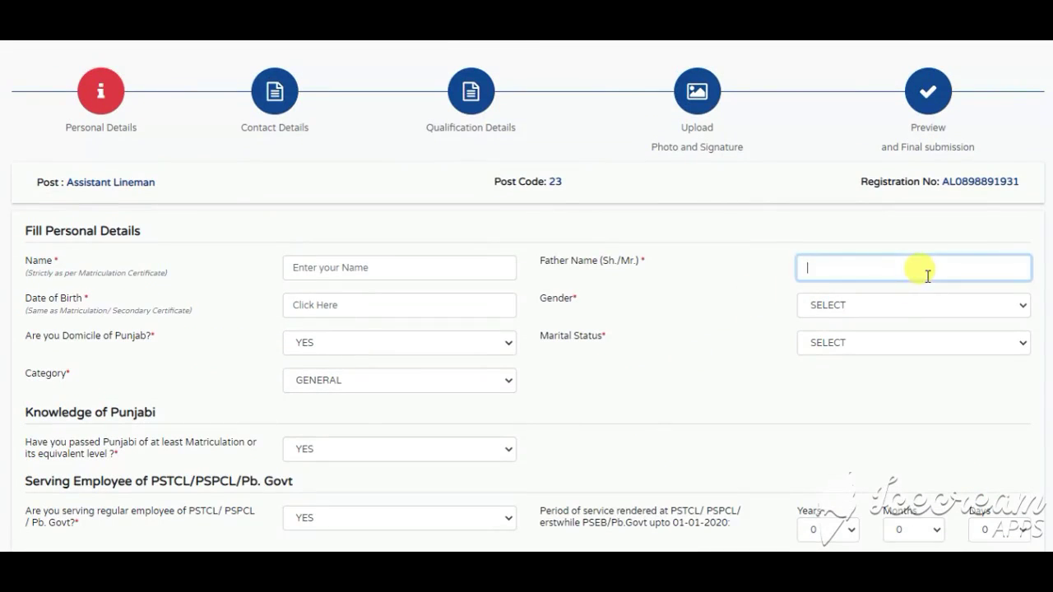
click(886, 303)
click(713, 417)
click(954, 344)
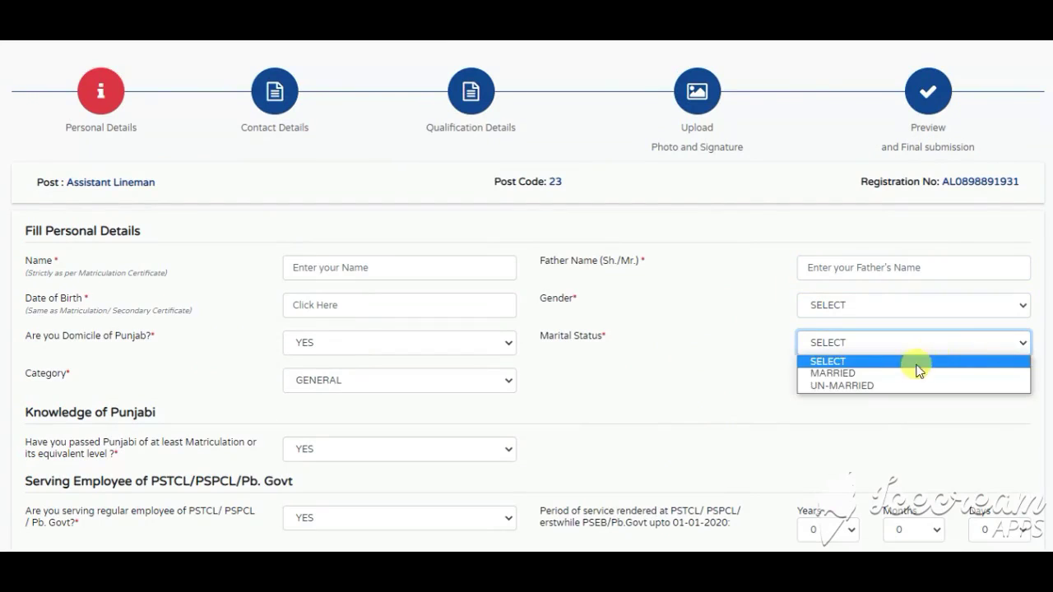
click(824, 374)
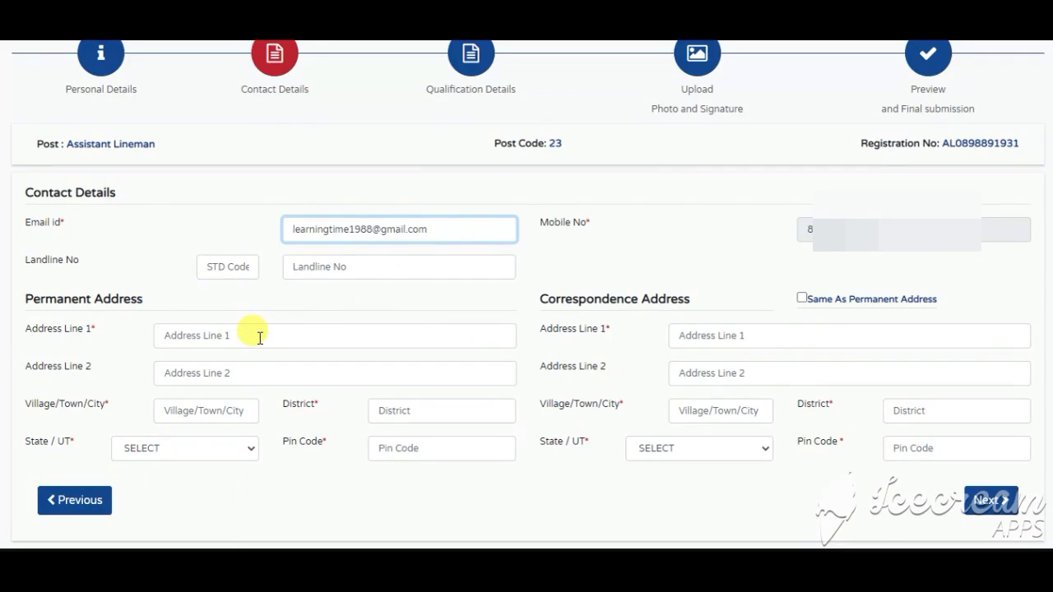
Step: Go through the permanent address fields of the contact details and continue to the qualification details
click(189, 451)
click(346, 255)
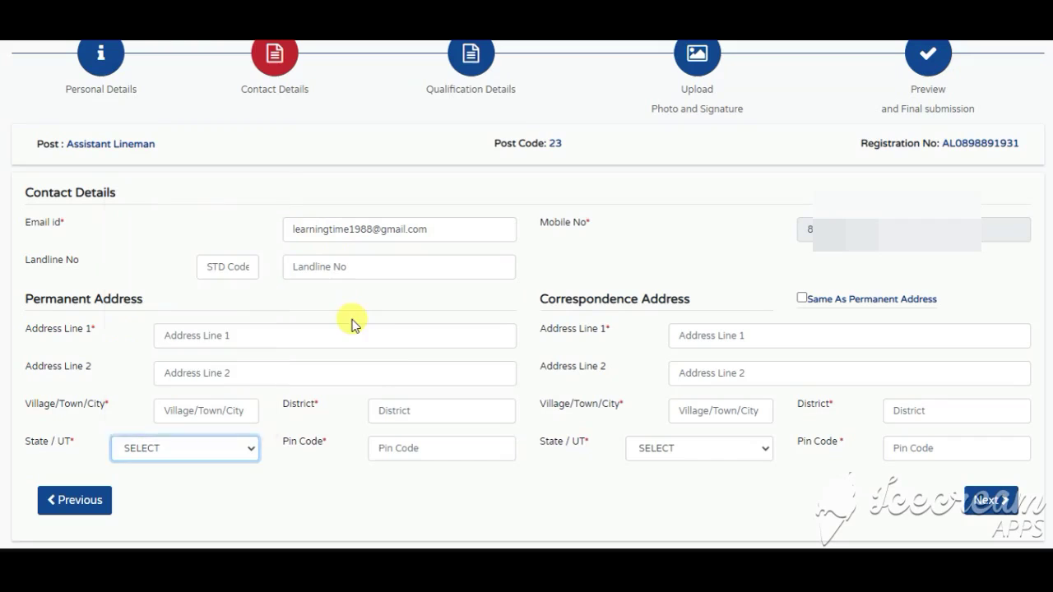
click(407, 443)
click(387, 411)
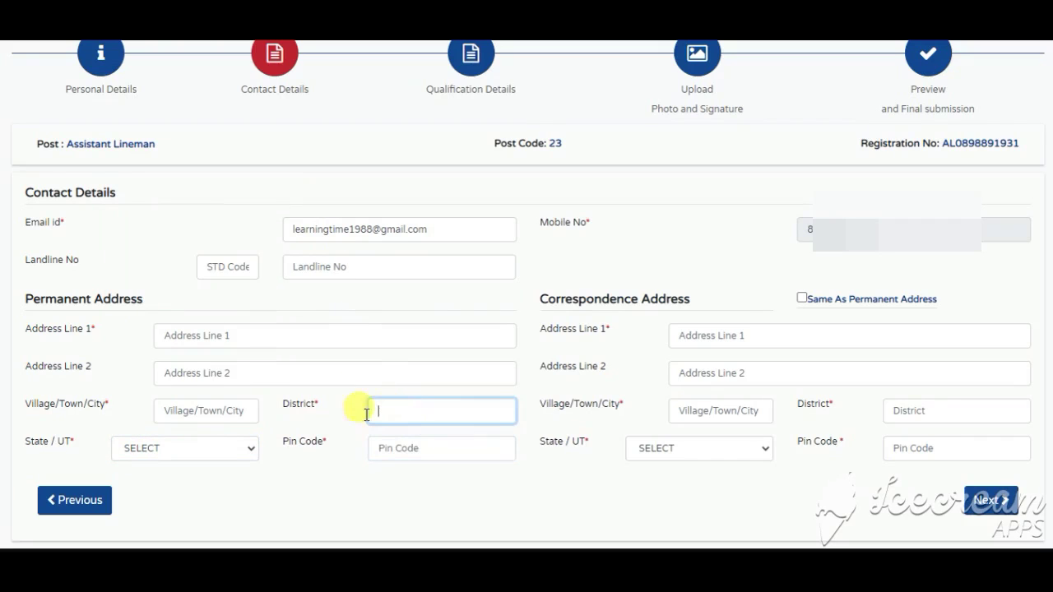
click(222, 418)
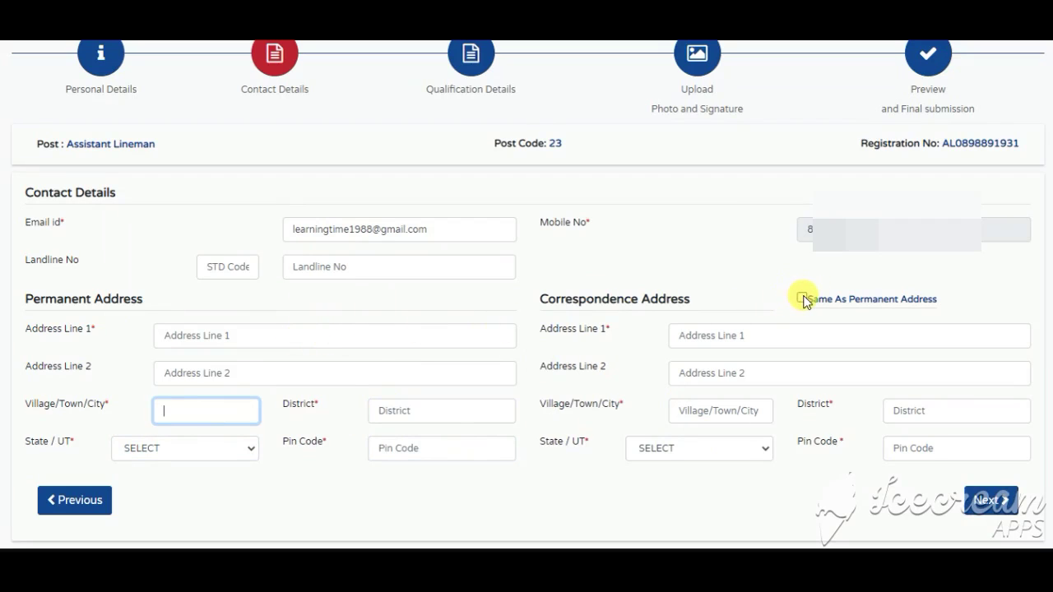
click(955, 501)
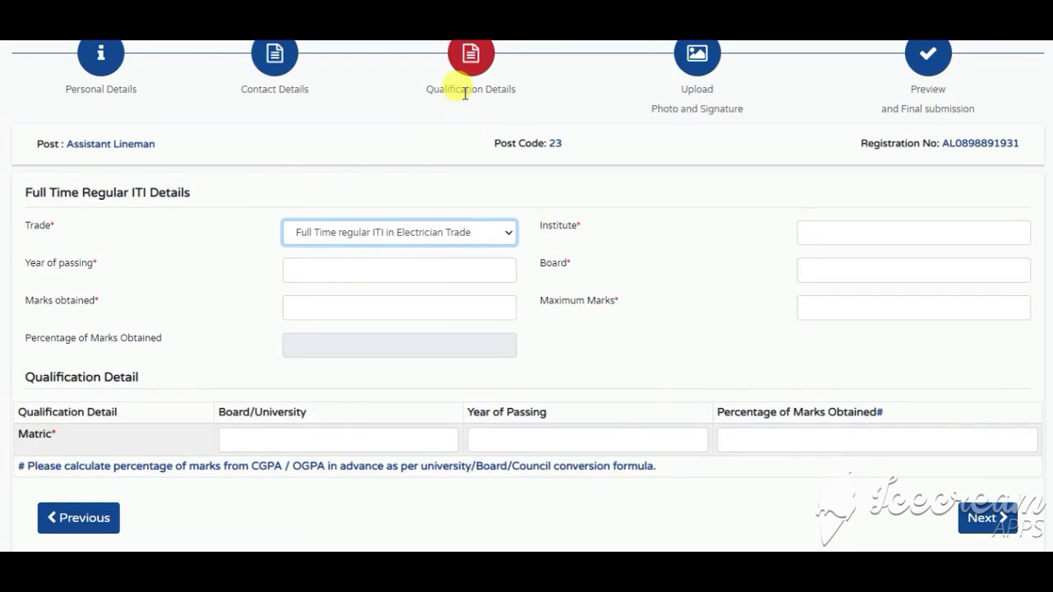
Step: Check the ITI trade options and go through the year of passing, marks obtained, institute, board and maximum marks fields
click(369, 234)
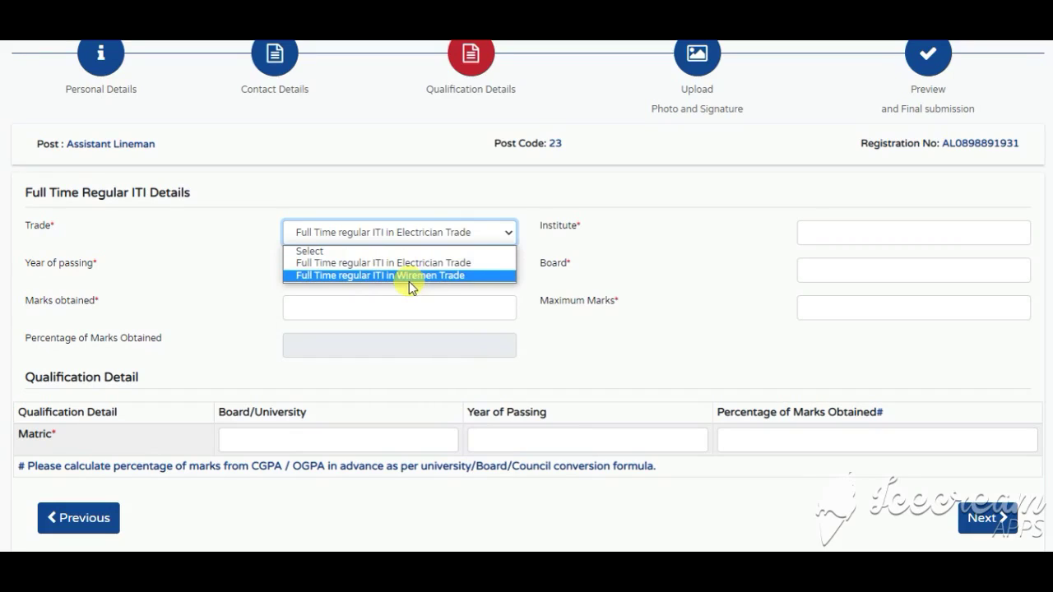
click(585, 268)
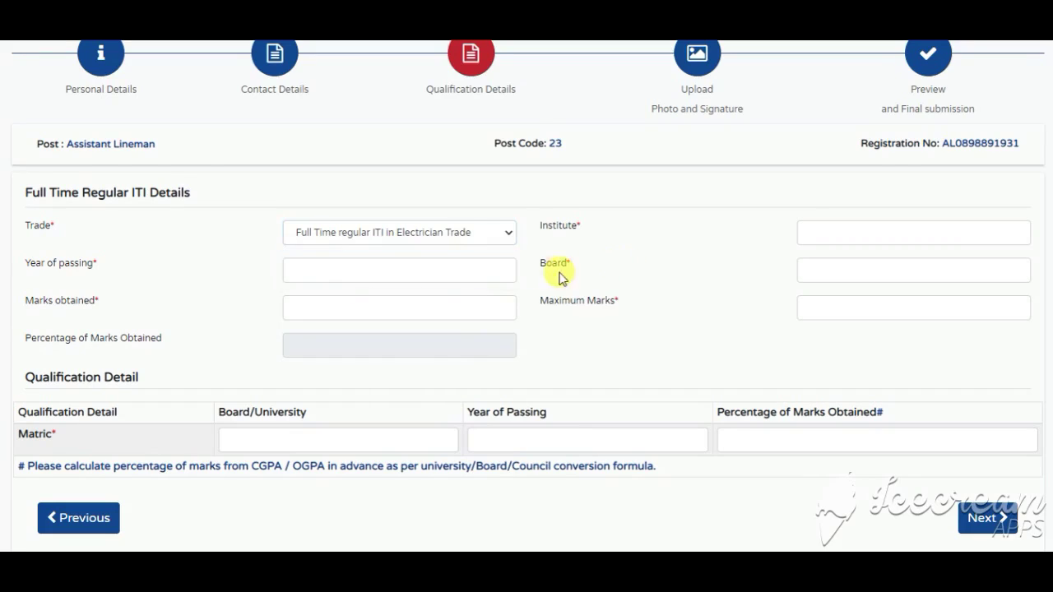
click(444, 278)
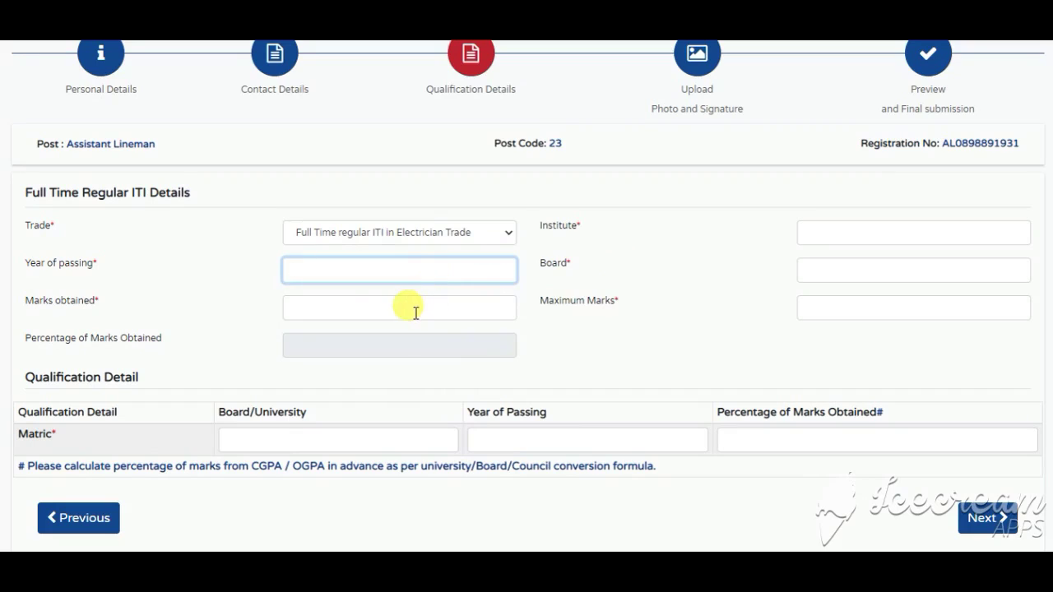
click(416, 313)
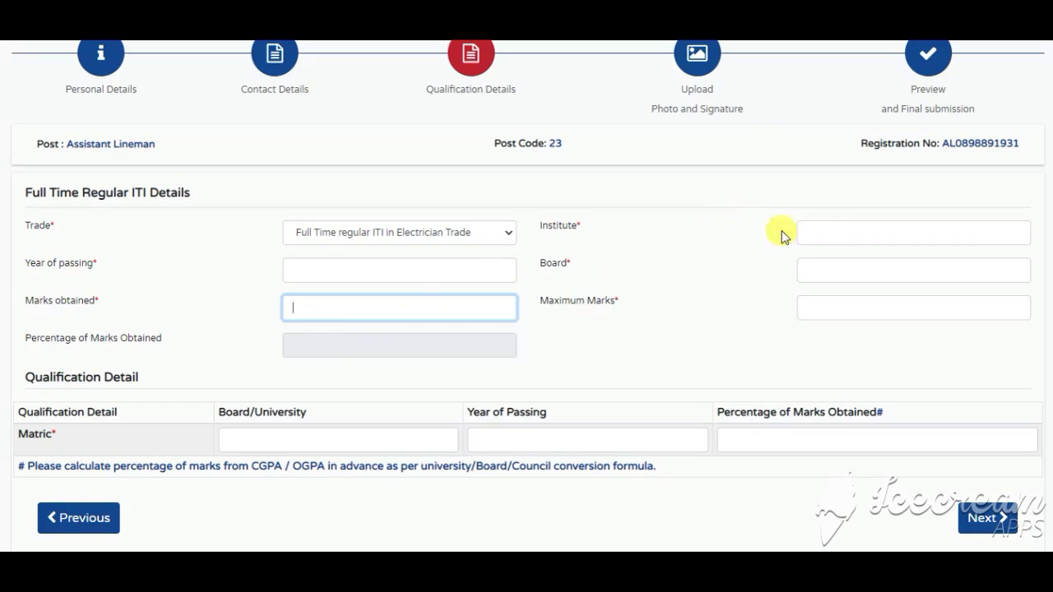
click(835, 233)
click(839, 267)
click(841, 309)
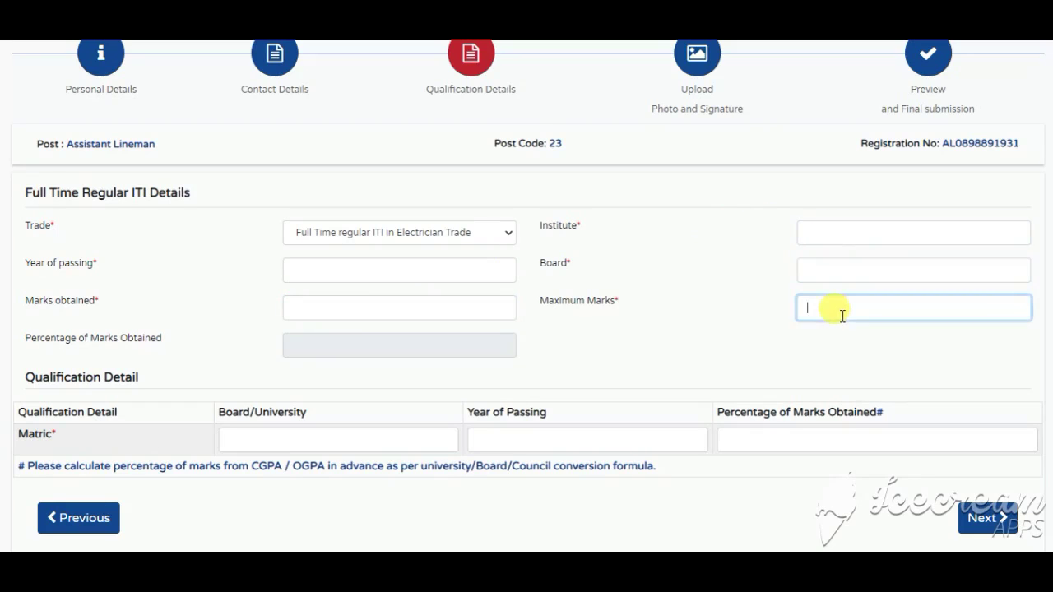
scroll(782, 322, down, 1)
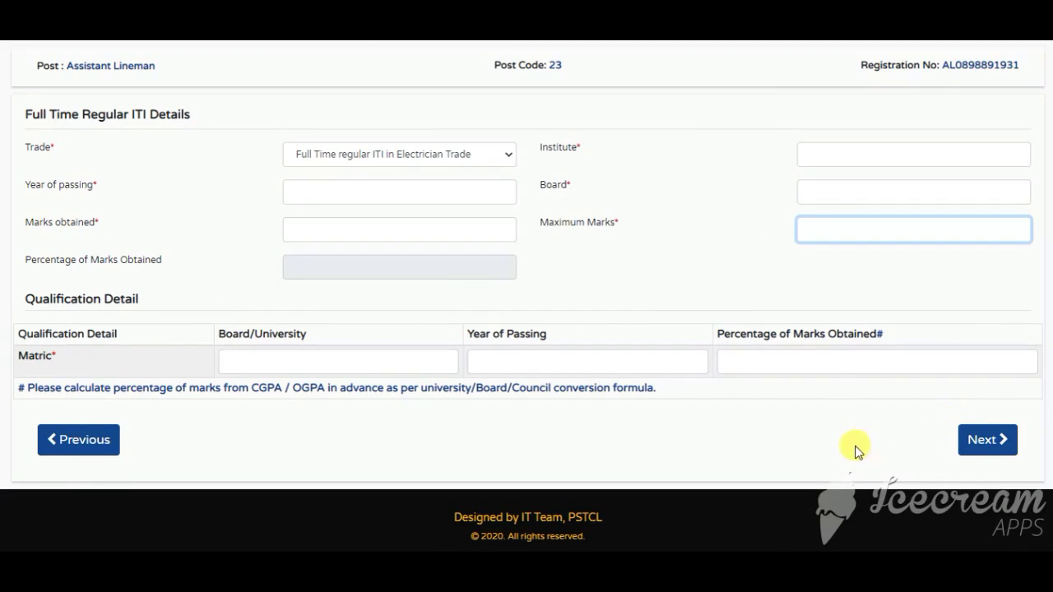
scroll(952, 421, up, 2)
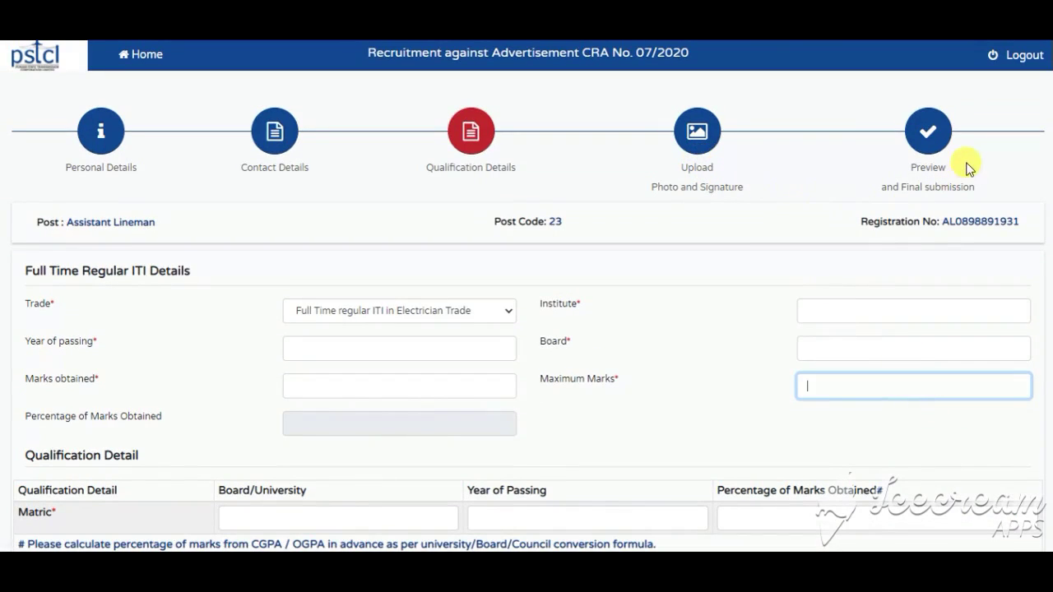
scroll(903, 206, down, 2)
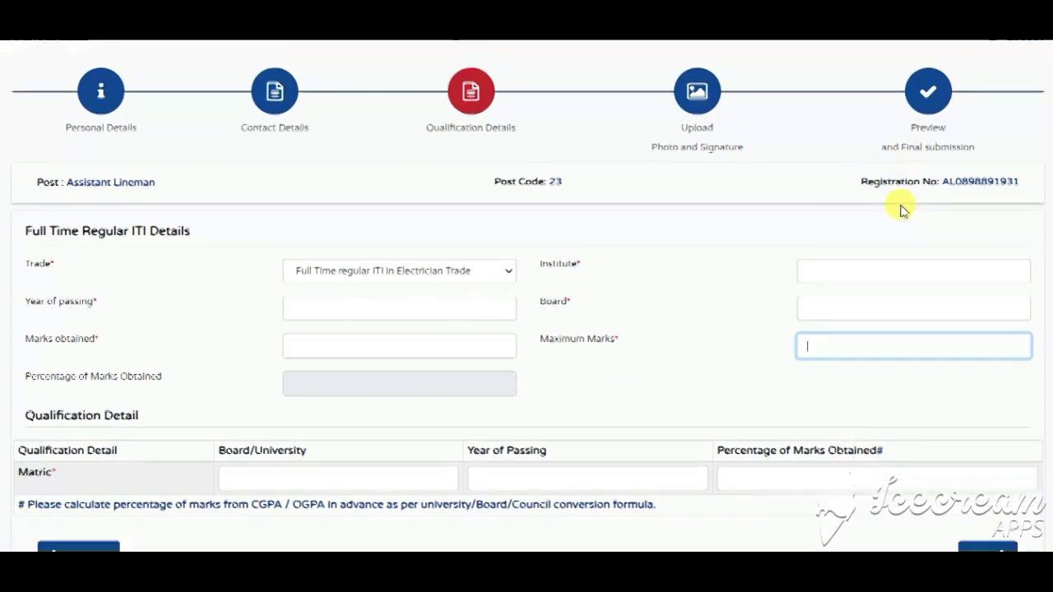
scroll(820, 350, up, 2)
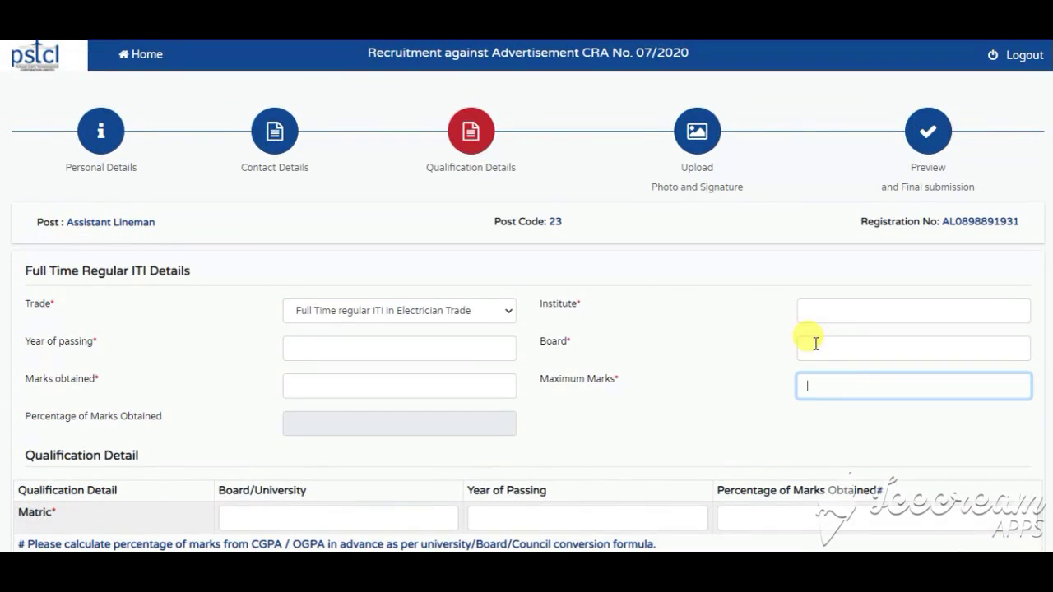
scroll(831, 333, down, 2)
scroll(930, 390, up, 2)
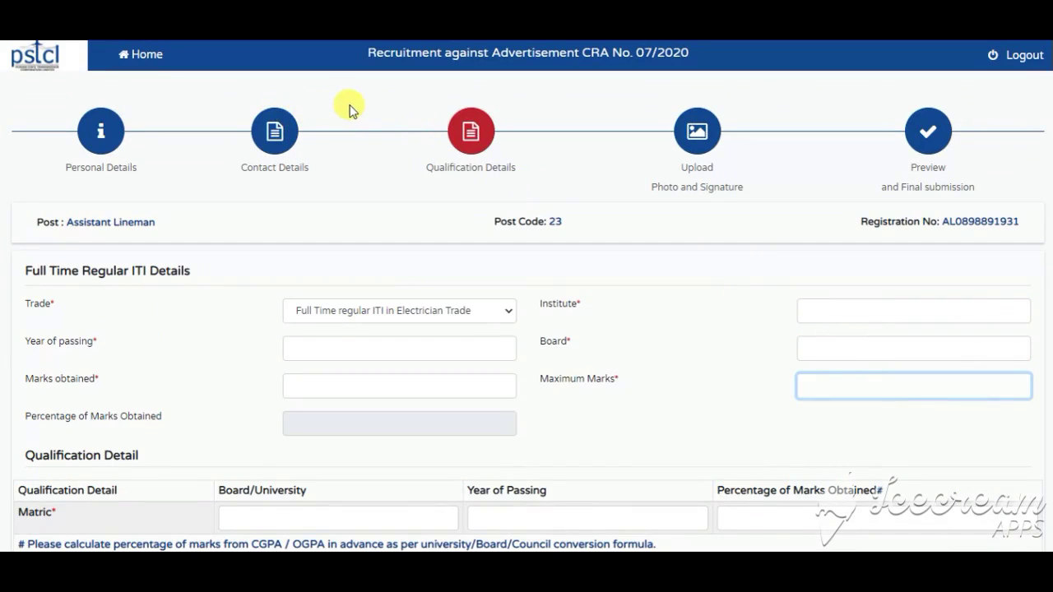
scroll(658, 183, down, 2)
scroll(671, 223, up, 2)
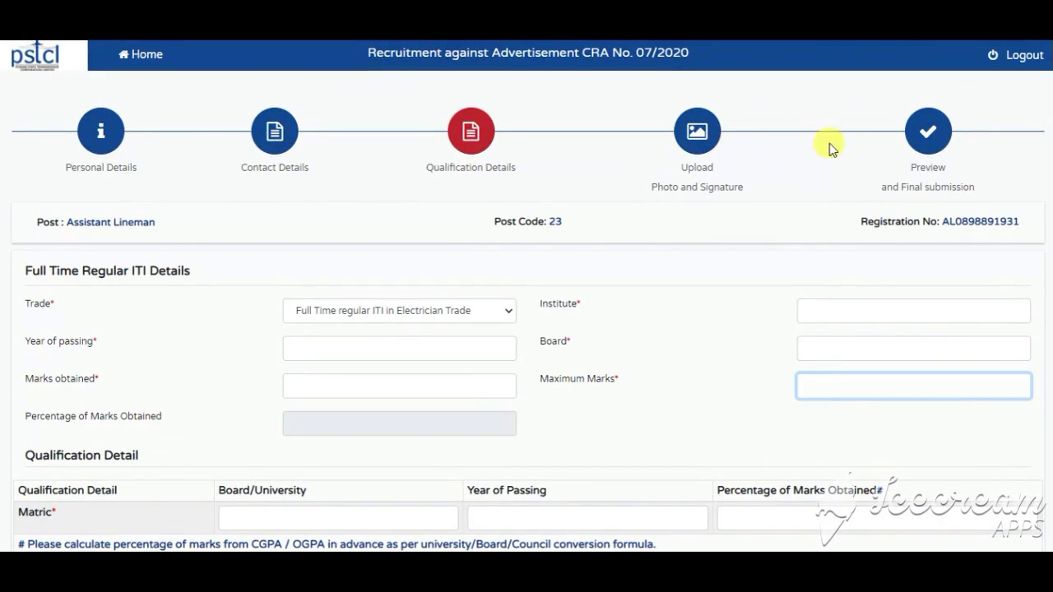
scroll(740, 293, down, 2)
scroll(682, 287, up, 2)
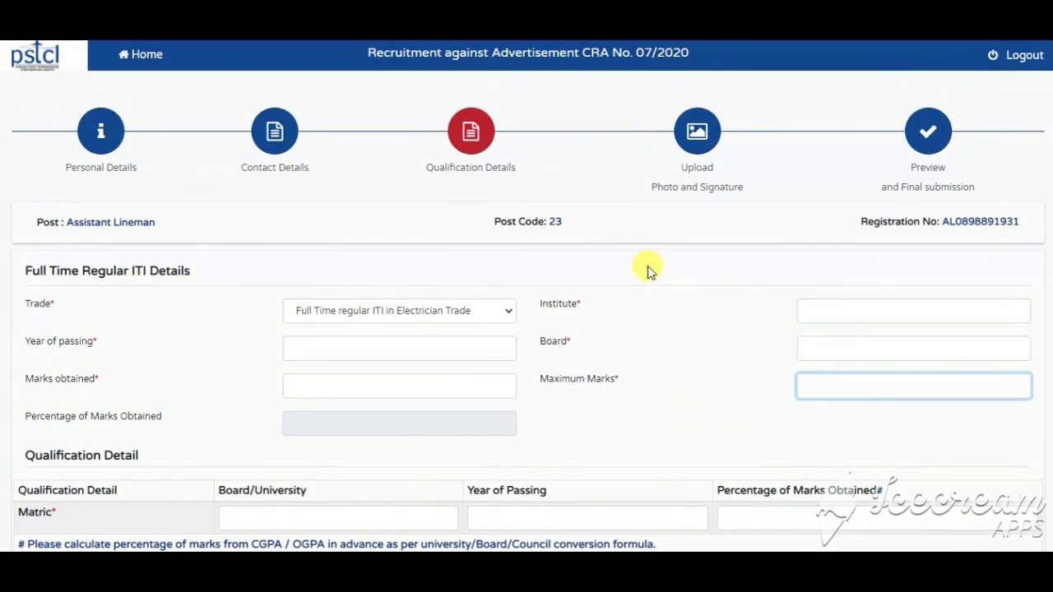